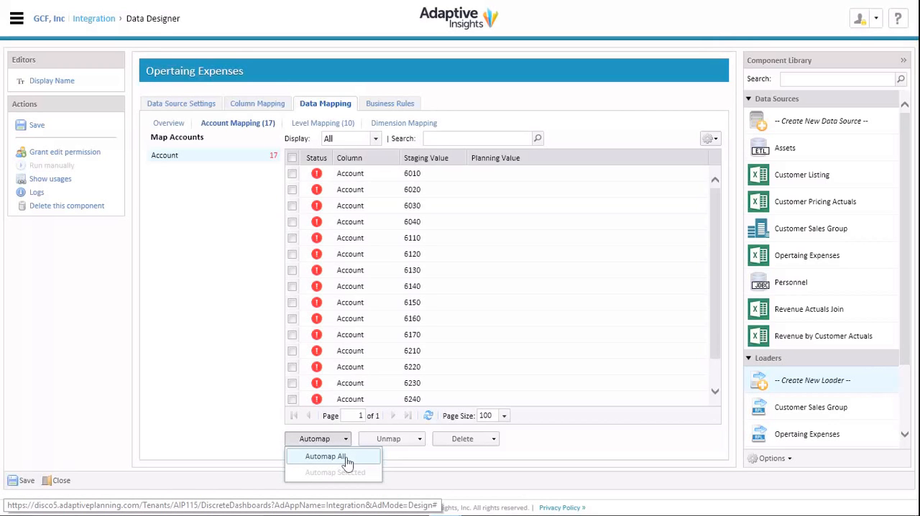
Automap all account staging values by account code and open the level mapping of the operating expenses data source
click(348, 461)
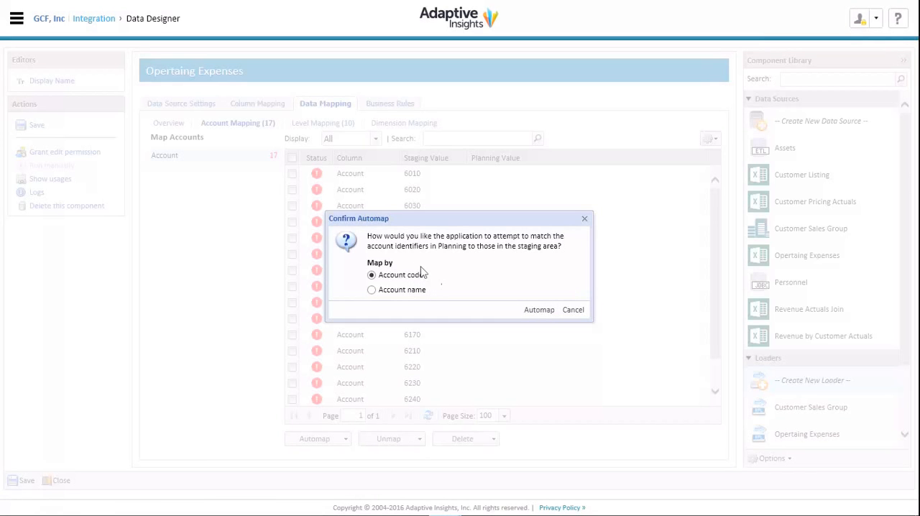
click(538, 310)
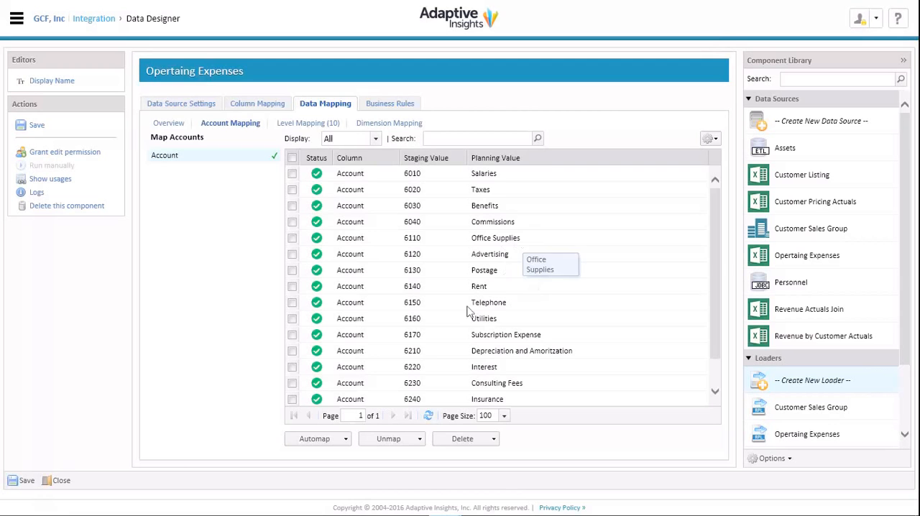
click(309, 125)
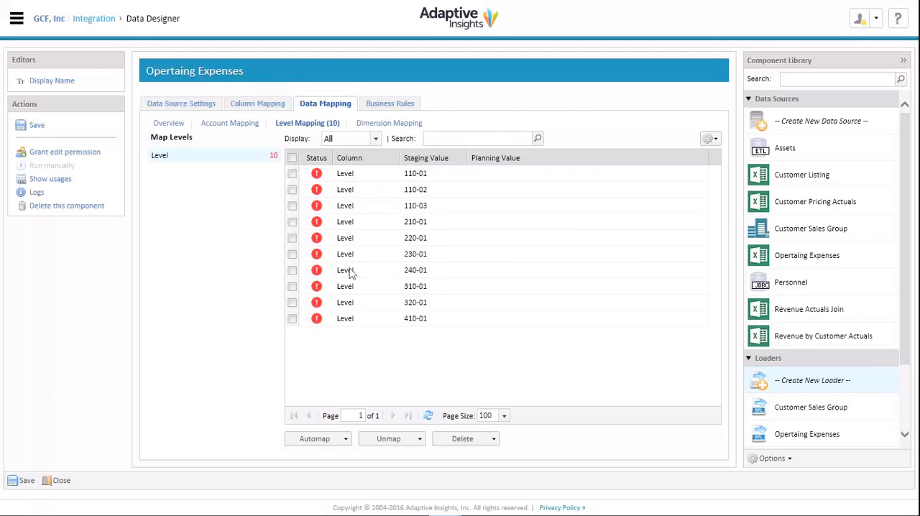
Try to automap all level staging values to planning levels
click(314, 447)
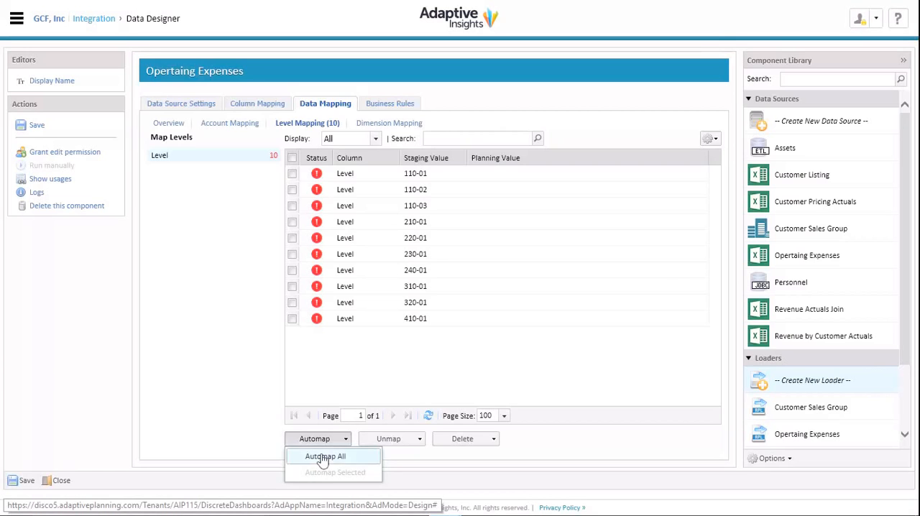
click(321, 458)
click(430, 290)
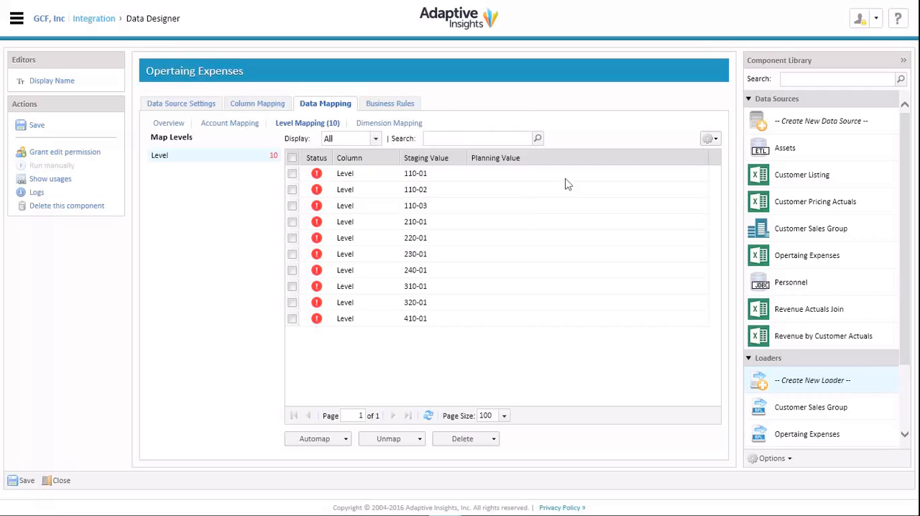
Map staging level 110-01 to 110-01 Manufacturing-USA and 110-02 to 110-02 Manufacturing-Canada under Total Manufacturing
click(593, 175)
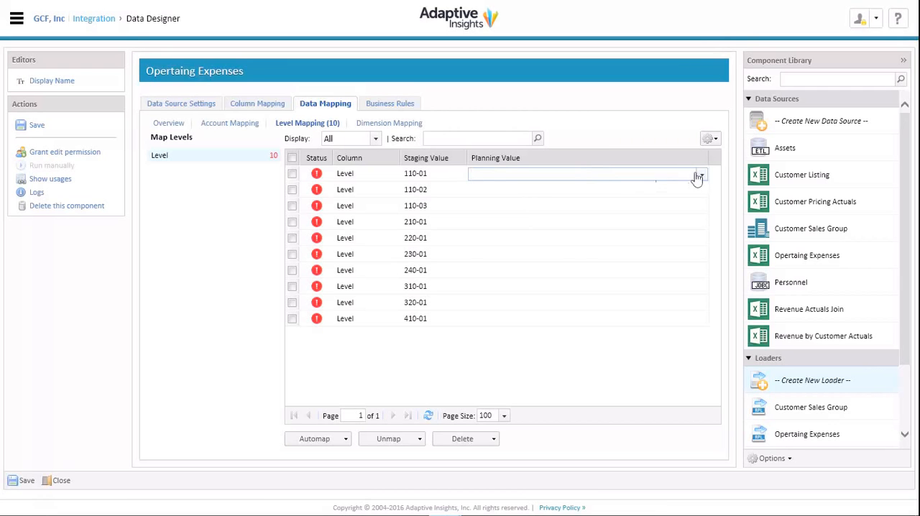
click(702, 176)
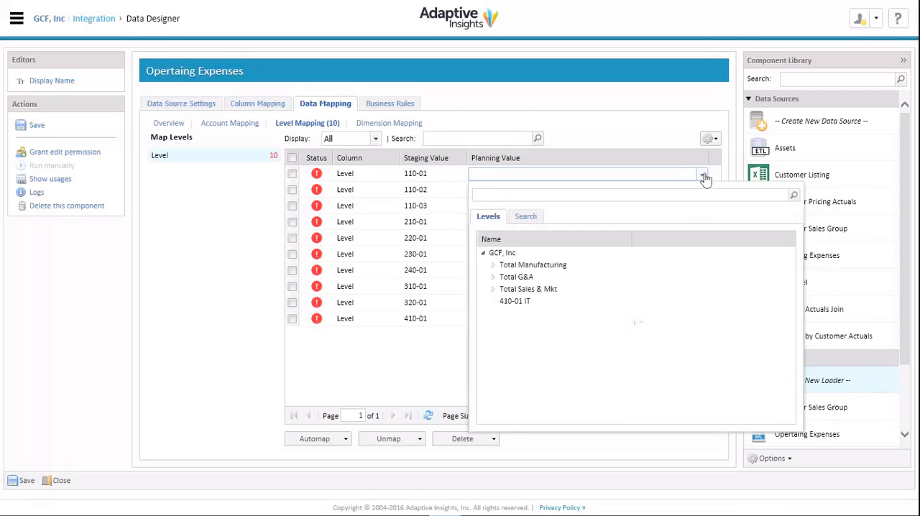
click(493, 265)
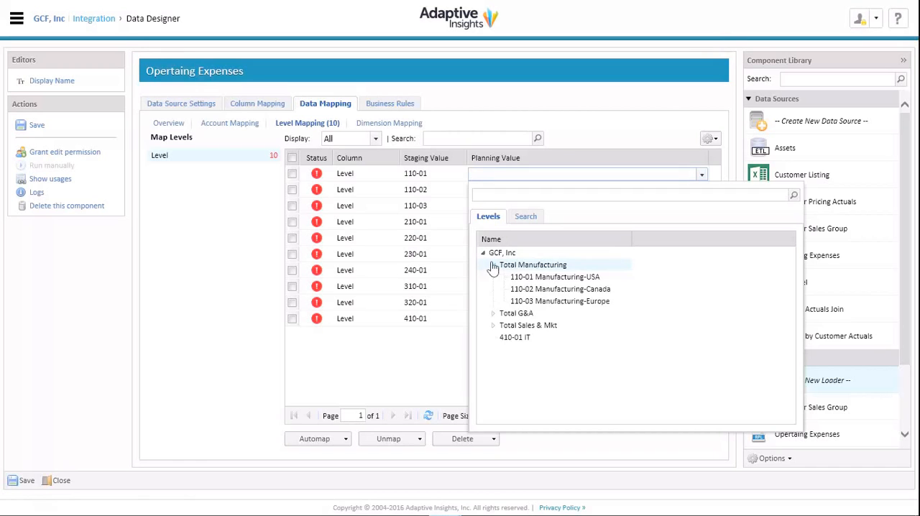
click(544, 282)
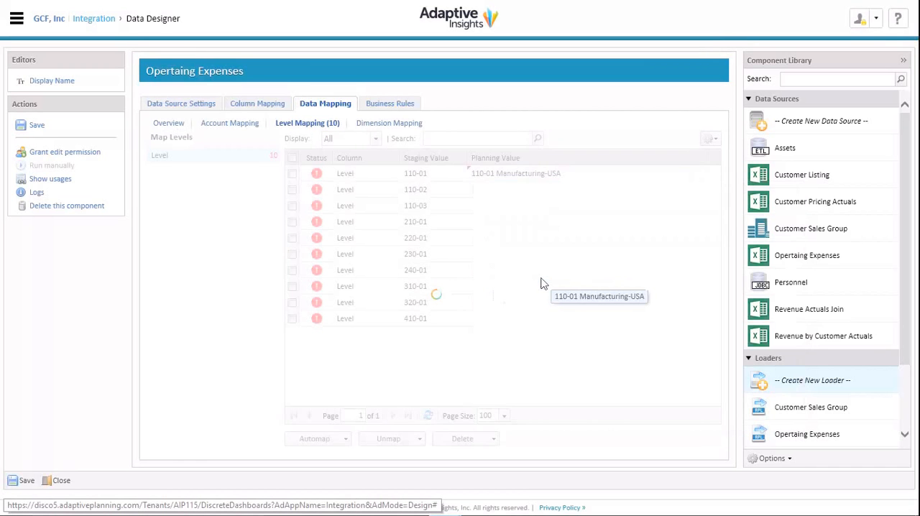
click(668, 191)
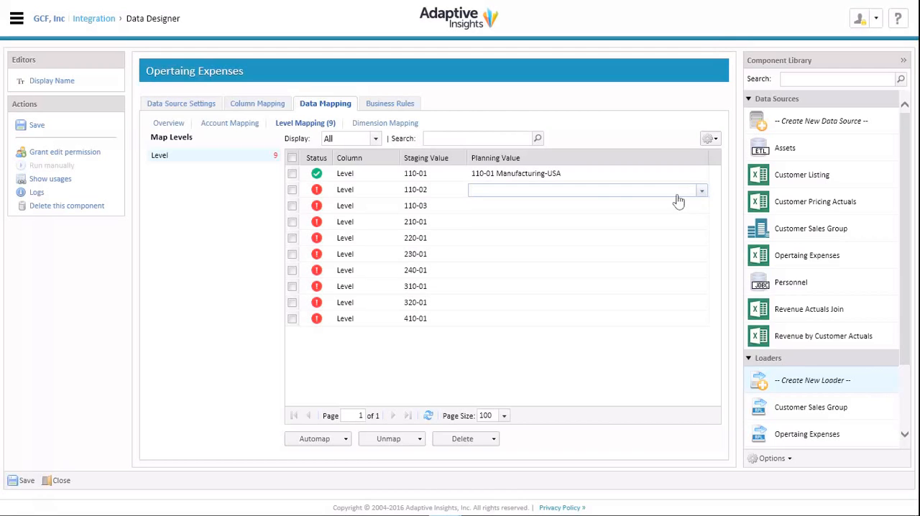
click(675, 193)
click(494, 281)
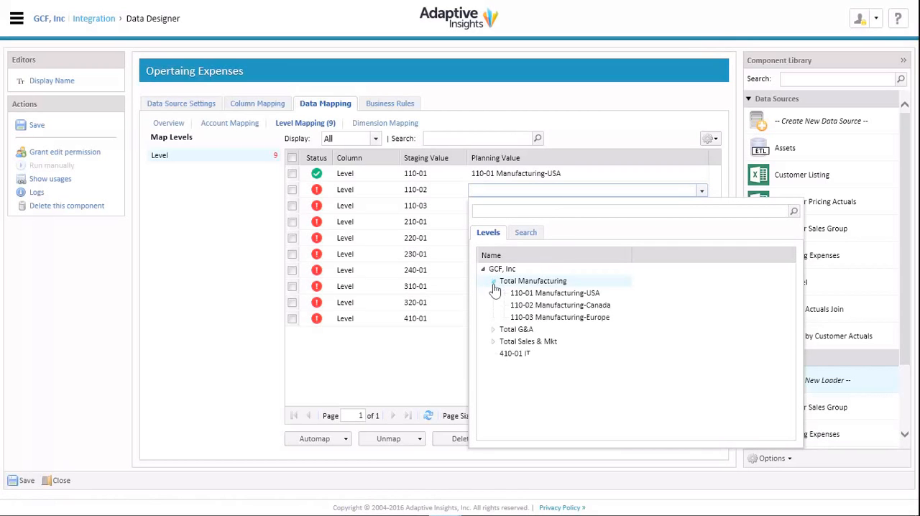
click(523, 307)
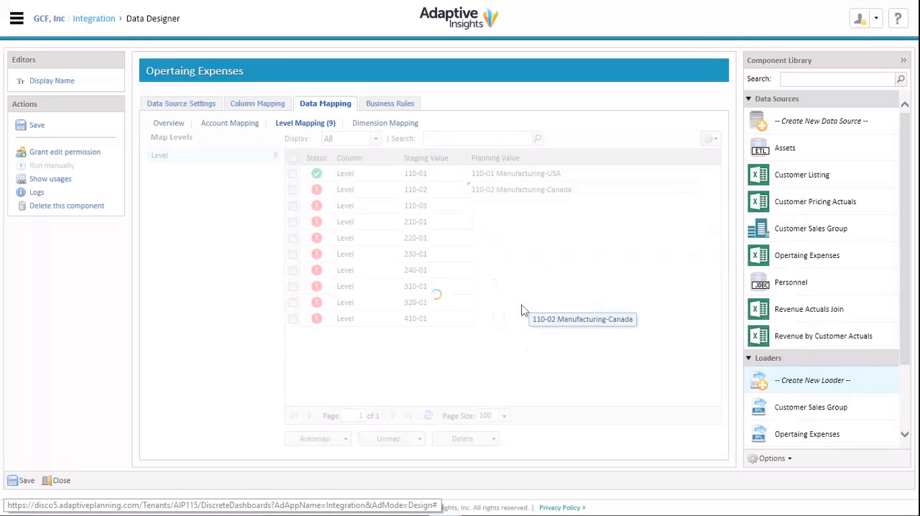
Try to automap all level data mappings, including the remaining unmapped levels
click(345, 438)
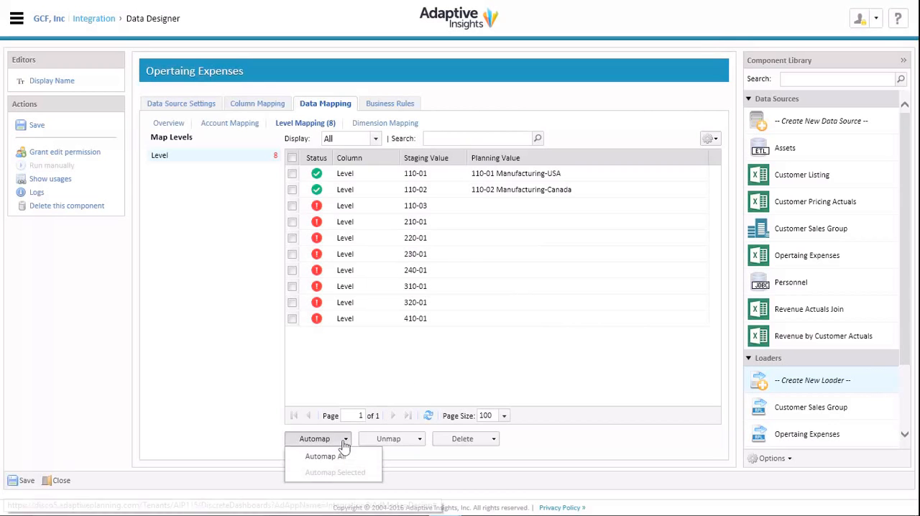
click(325, 457)
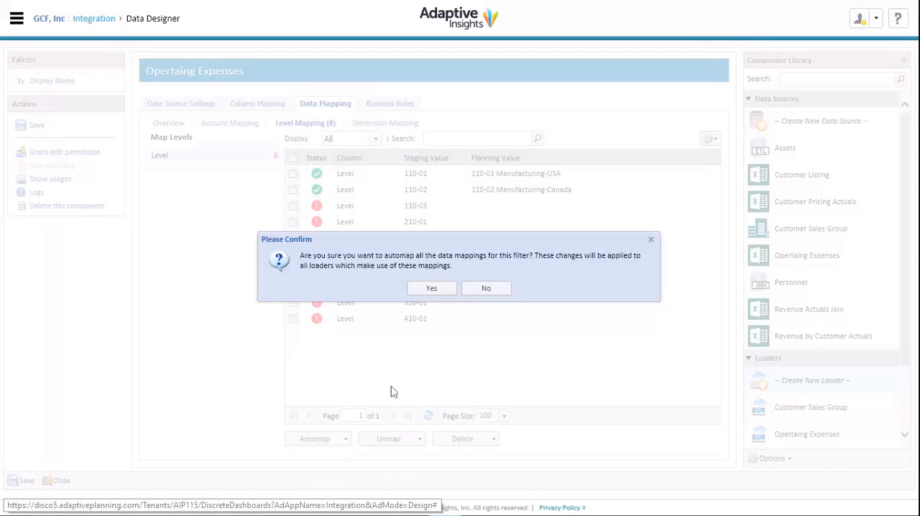
click(434, 289)
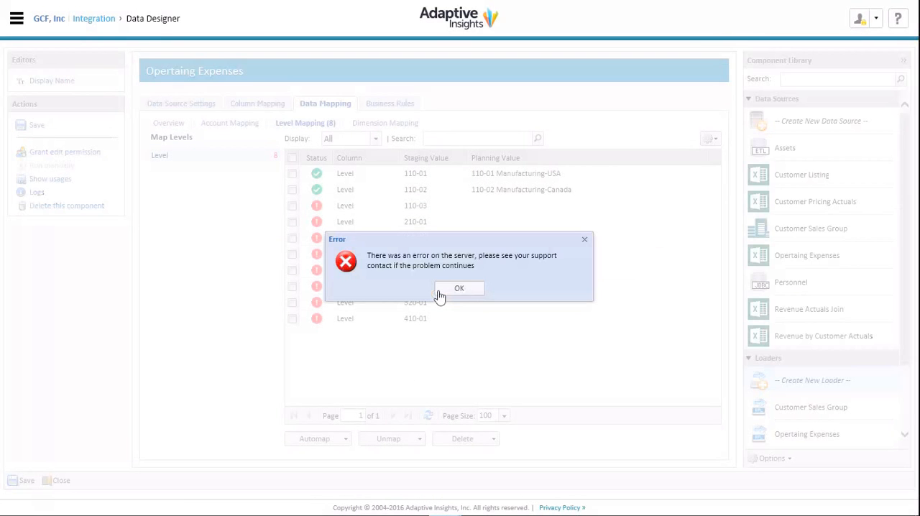
click(460, 290)
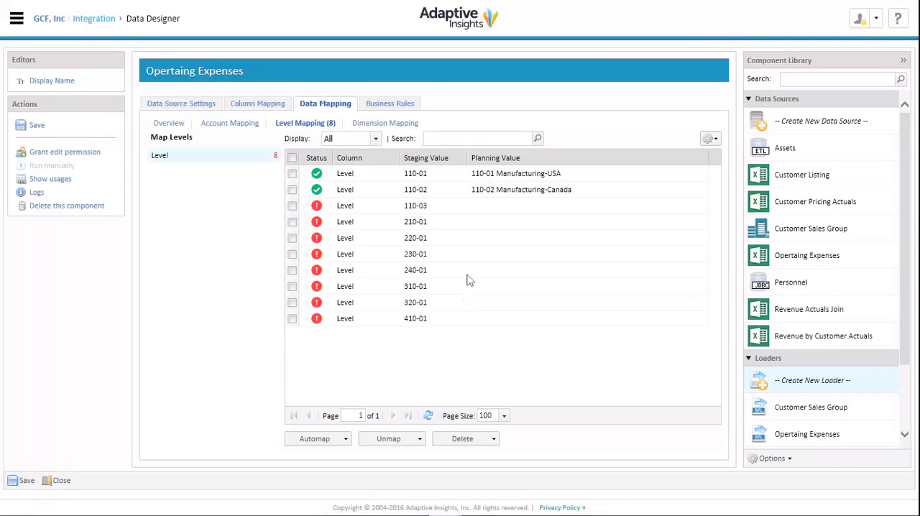
Unmap all level data mappings
click(395, 439)
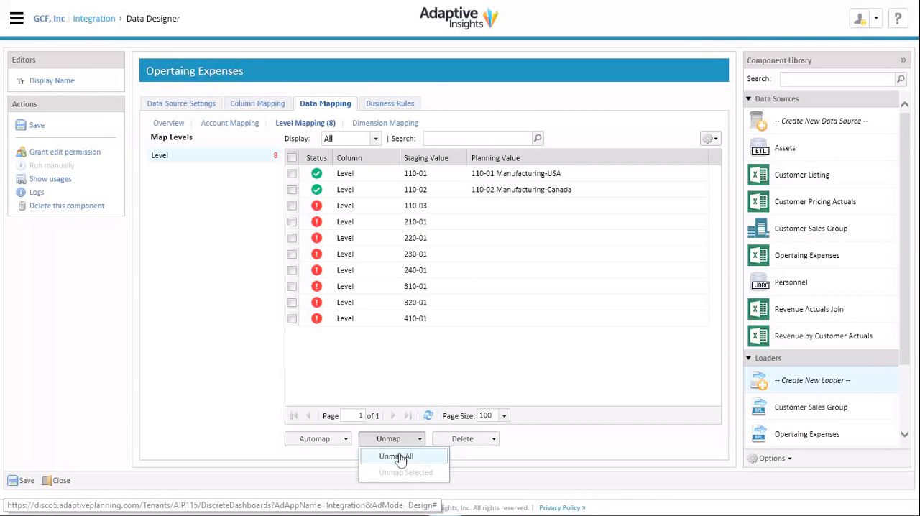
click(400, 456)
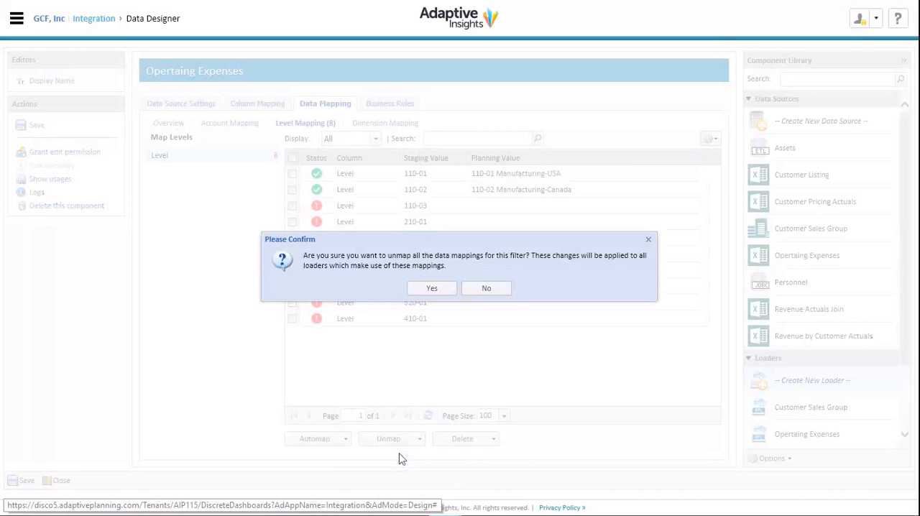
click(436, 288)
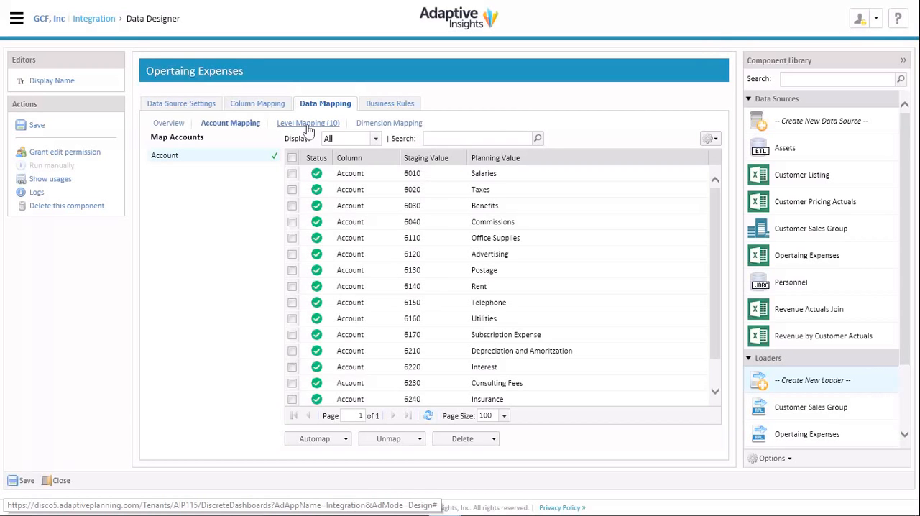
Try again to automap all level data mappings after clearing them
click(308, 123)
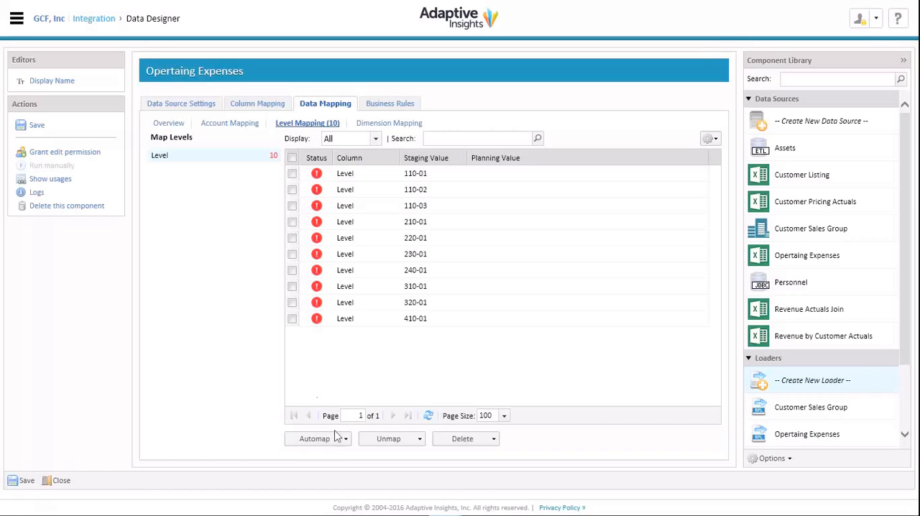
click(344, 439)
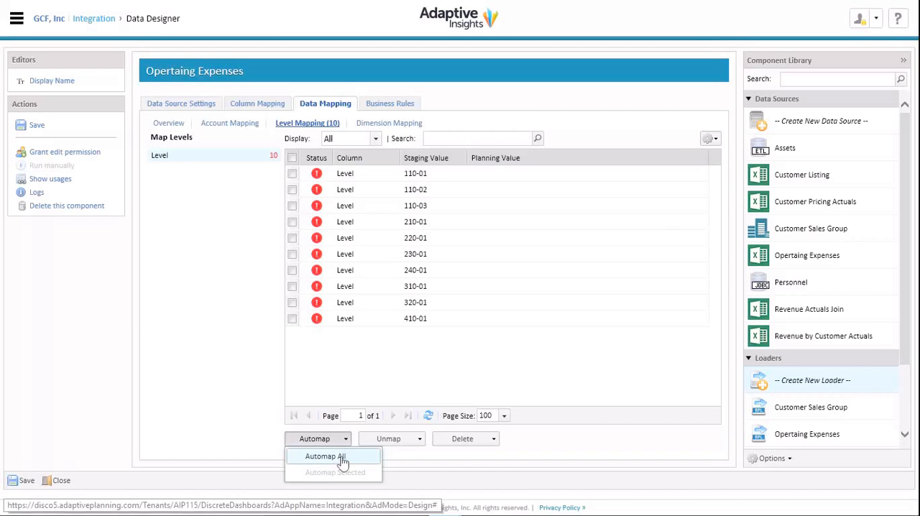
click(342, 460)
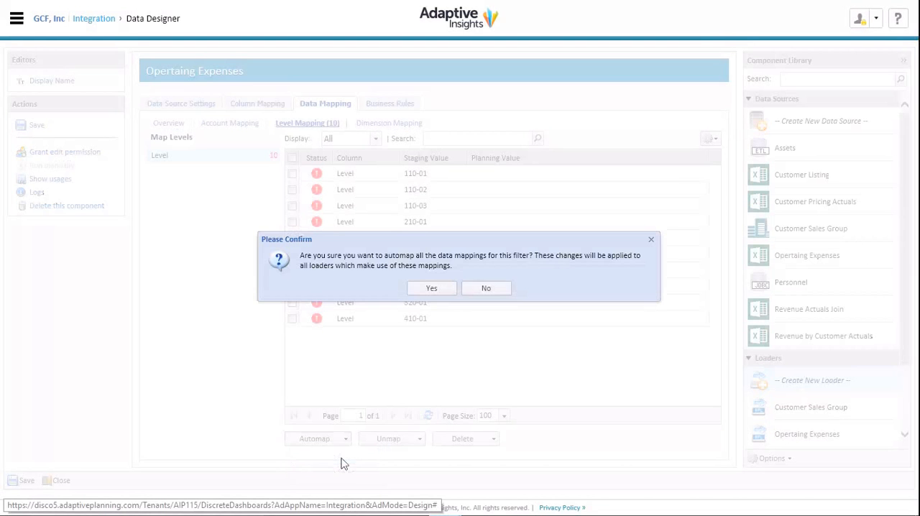
click(434, 292)
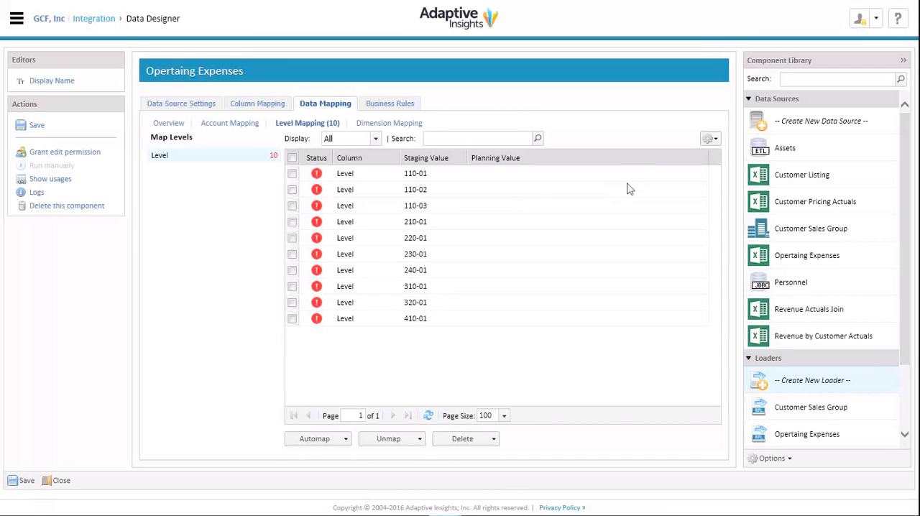
Map staging level 110-01 to 110-01 Manufacturing-USA and staging level 110-02 to 110-02 Manufacturing-Canada
click(702, 180)
click(701, 176)
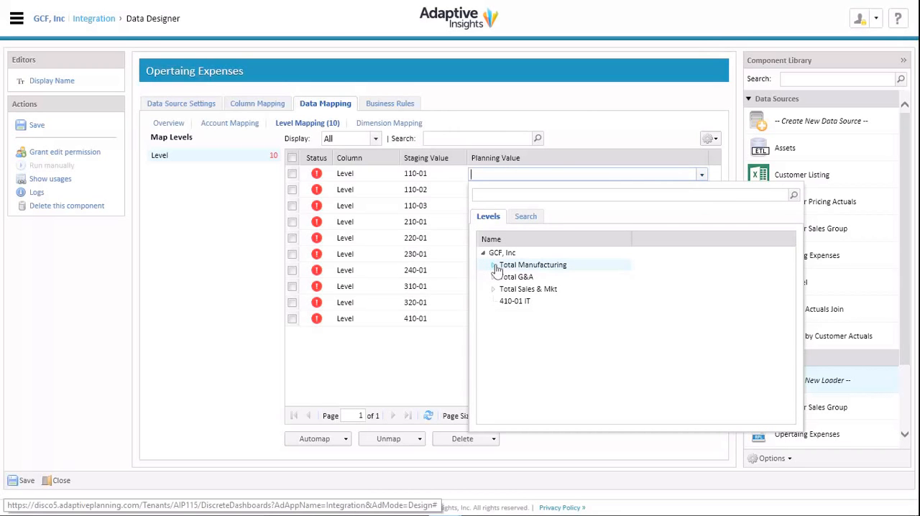
click(493, 265)
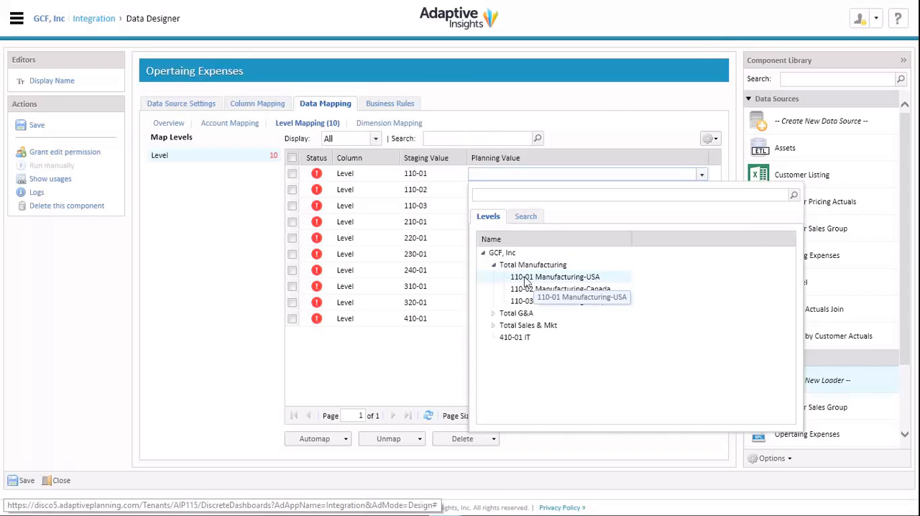
click(526, 282)
click(624, 192)
click(702, 192)
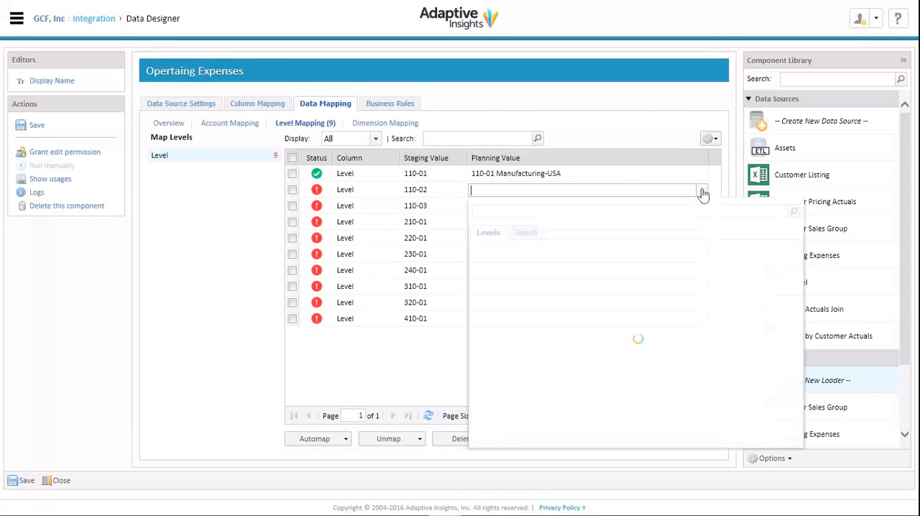
click(494, 282)
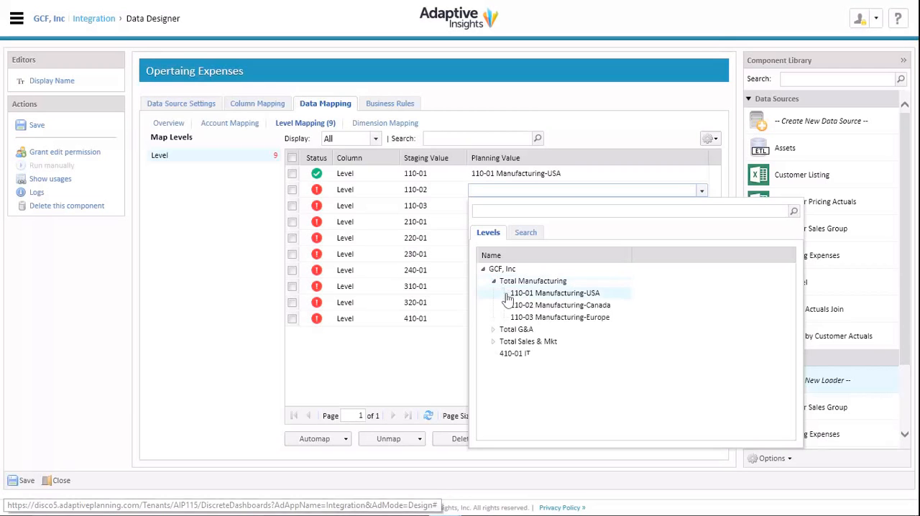
click(530, 307)
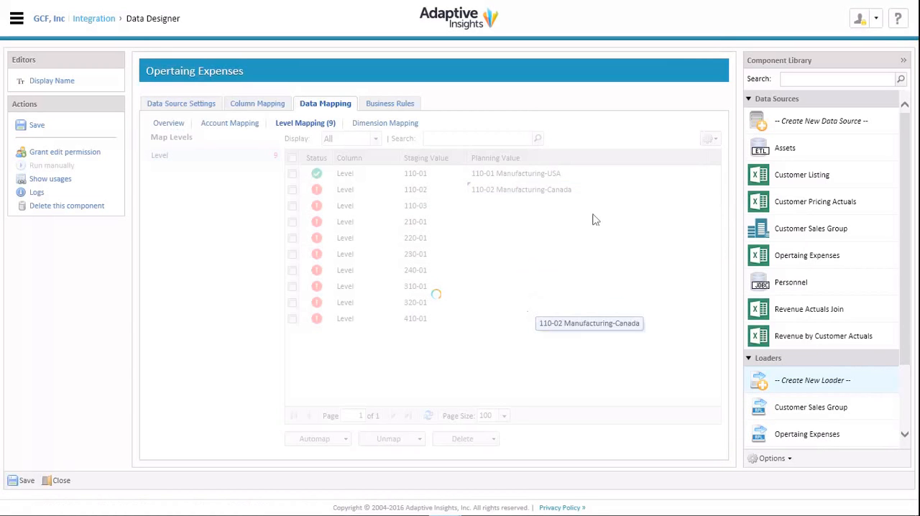
Map staging level 110-03 to 110-03 Manufacturing-Europe and staging level 210-01 to 210-01 Accounting under Total G&A
click(624, 208)
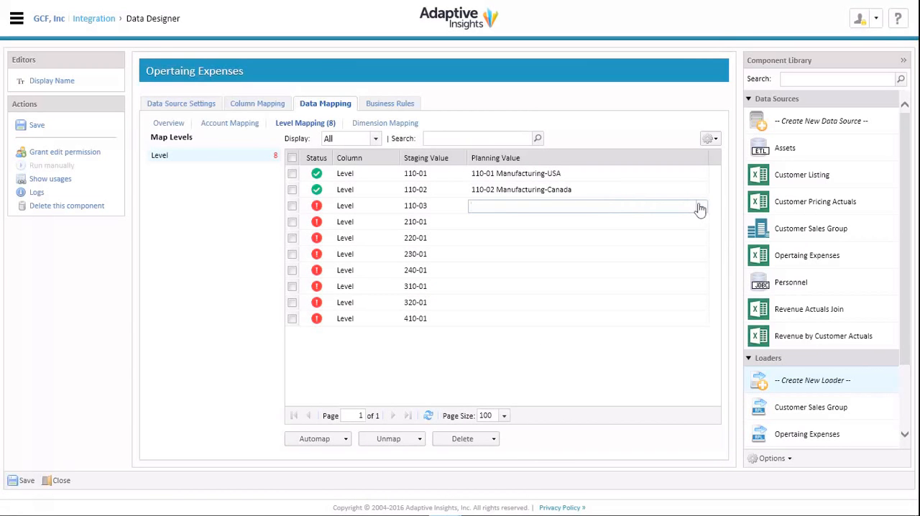
click(701, 208)
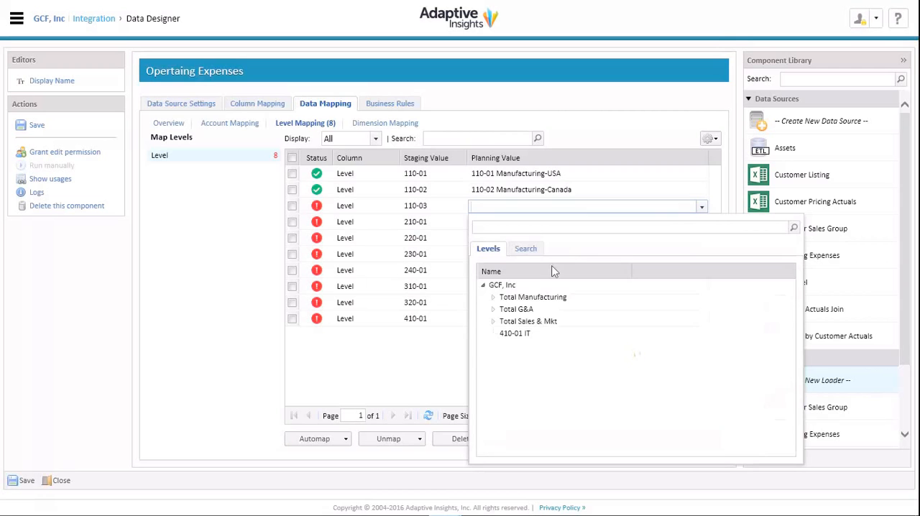
click(493, 297)
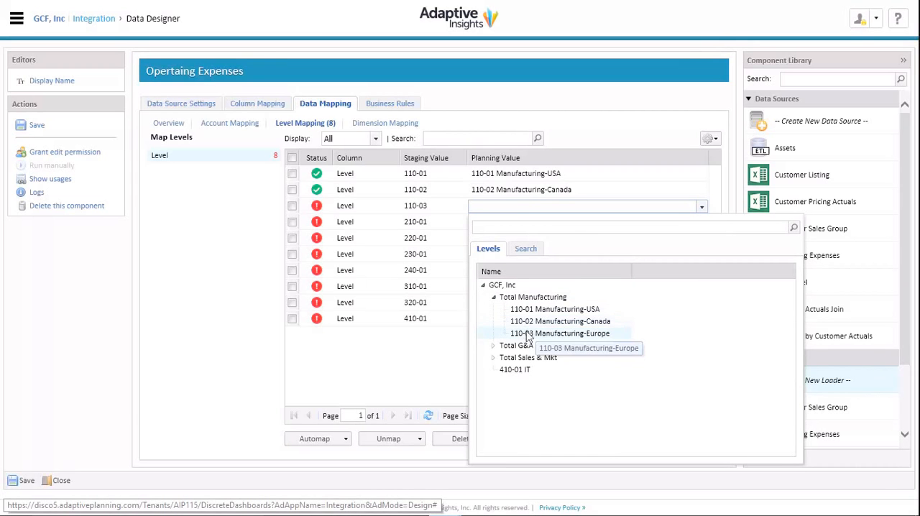
click(528, 334)
click(554, 225)
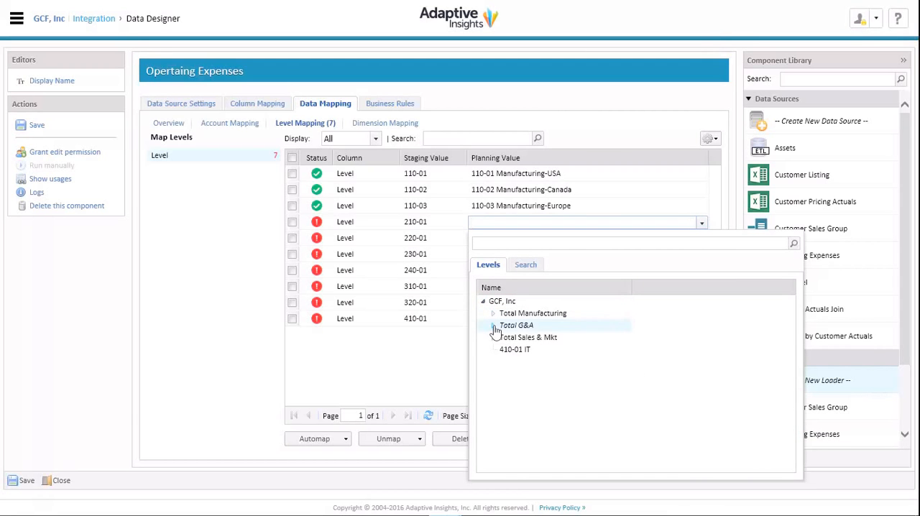
click(493, 326)
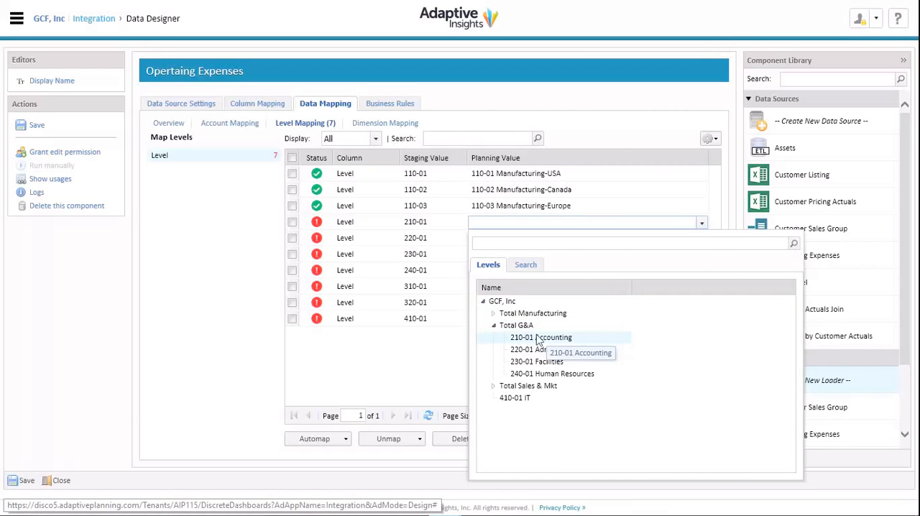
click(537, 337)
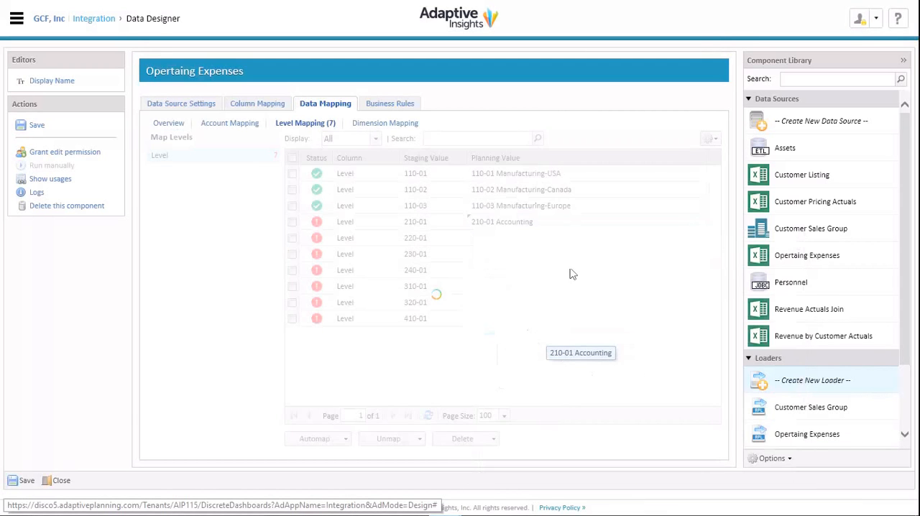
Map staging level 220-01 to 220-01 Administration and staging level 230-01 to 230-01 Facilities, both under Total G&A
click(694, 239)
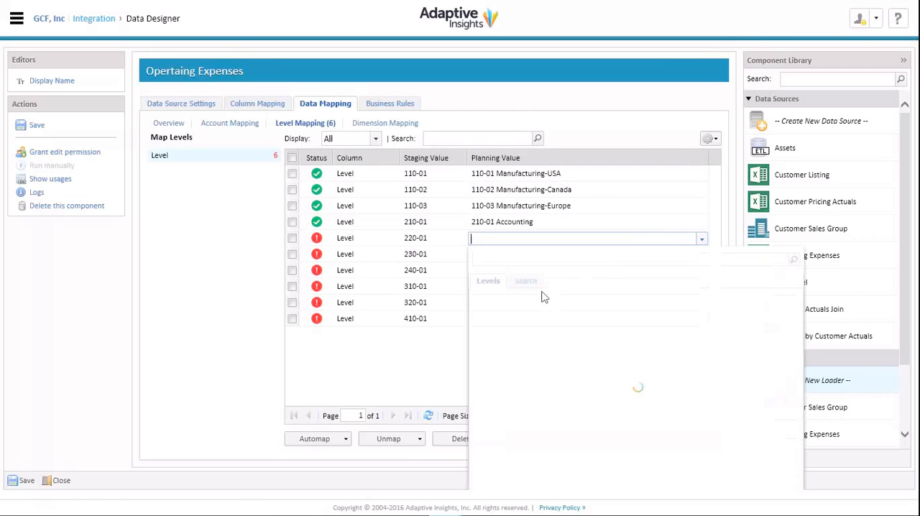
click(493, 342)
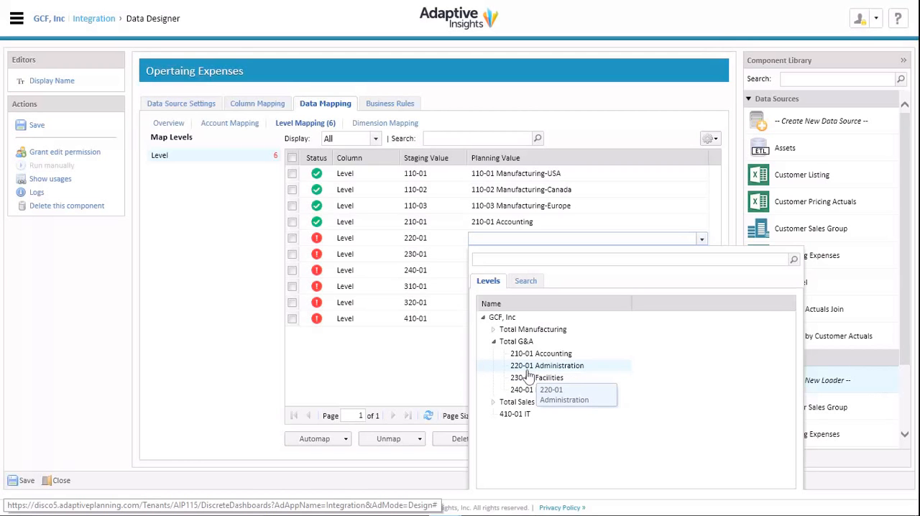
click(540, 363)
click(568, 256)
click(701, 254)
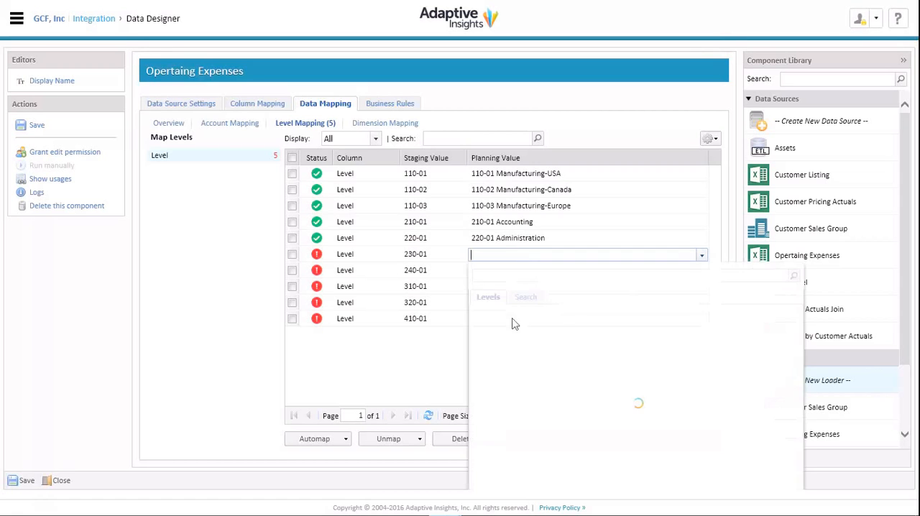
click(493, 357)
click(558, 394)
Map staging level 240-01 to 240-01 Human Resources under Total G&A and staging level 310-01 to 310-01 Sales-USA under Total Sales & Mkt
click(564, 272)
click(702, 271)
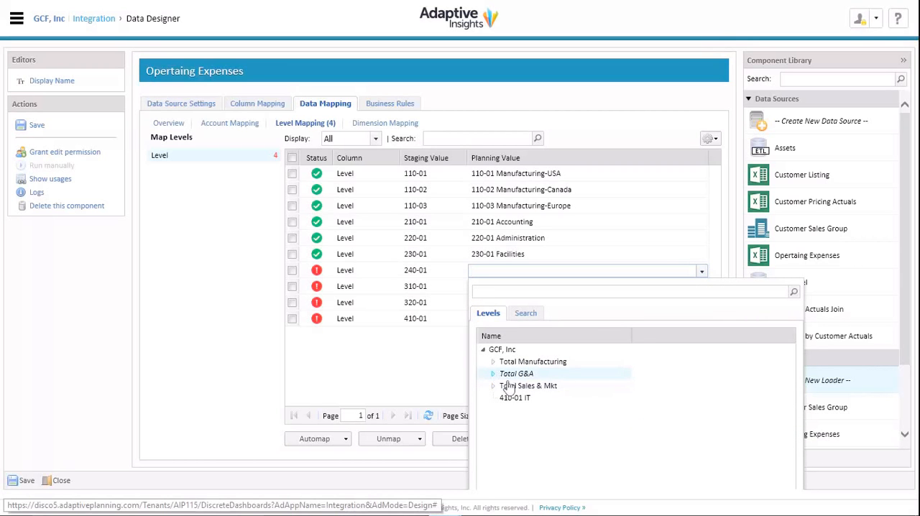
click(506, 377)
click(538, 423)
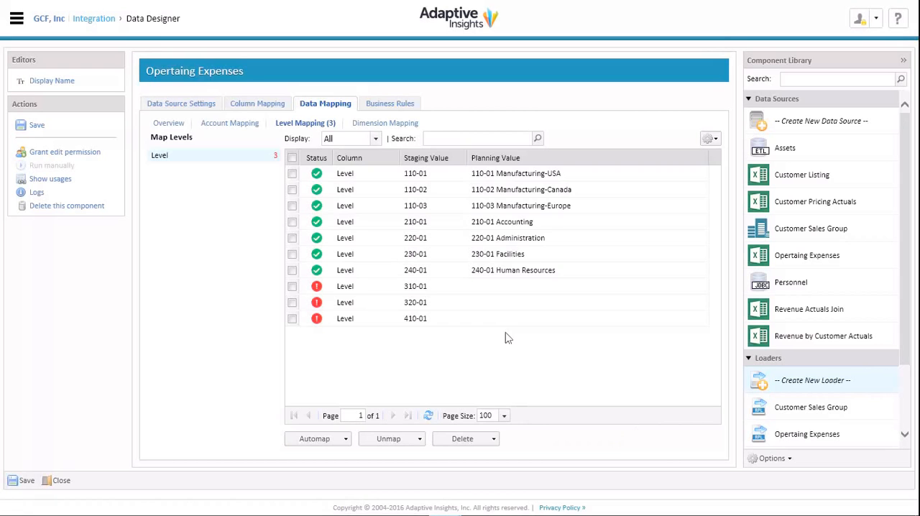
click(541, 292)
click(702, 287)
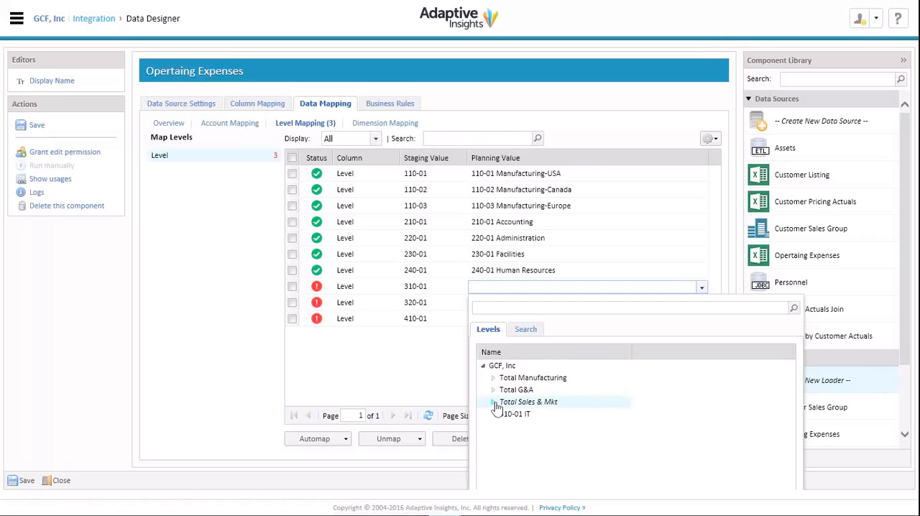
click(494, 403)
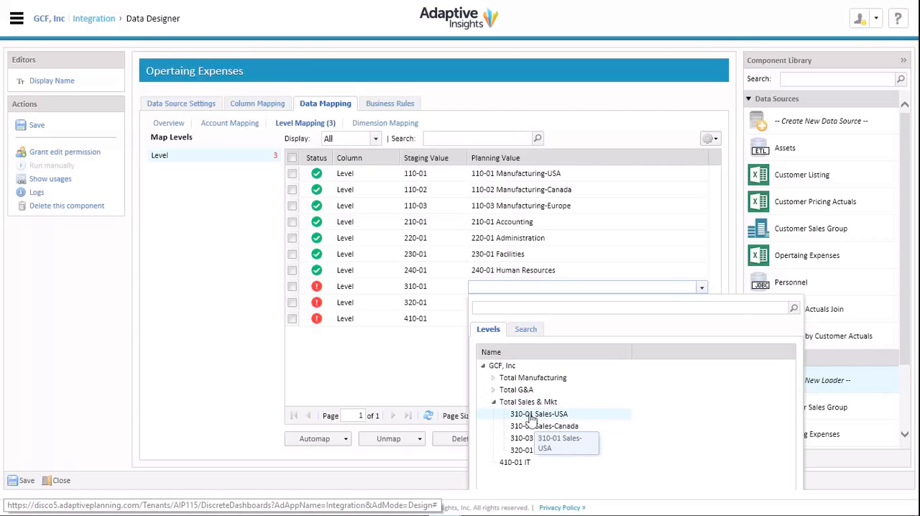
click(533, 414)
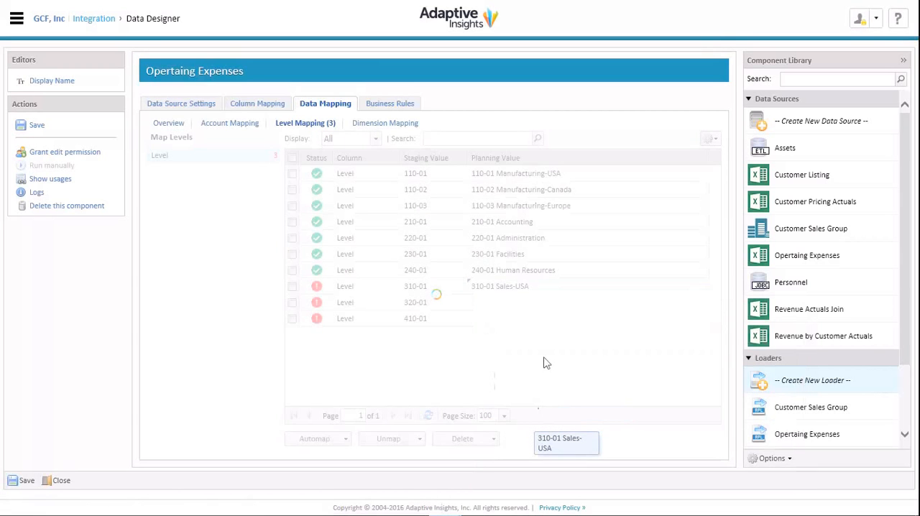
Map staging level 320-01 to 320-01 Marketing under Total Sales & Mkt and staging level 410-01 to 410-01 IT
click(550, 305)
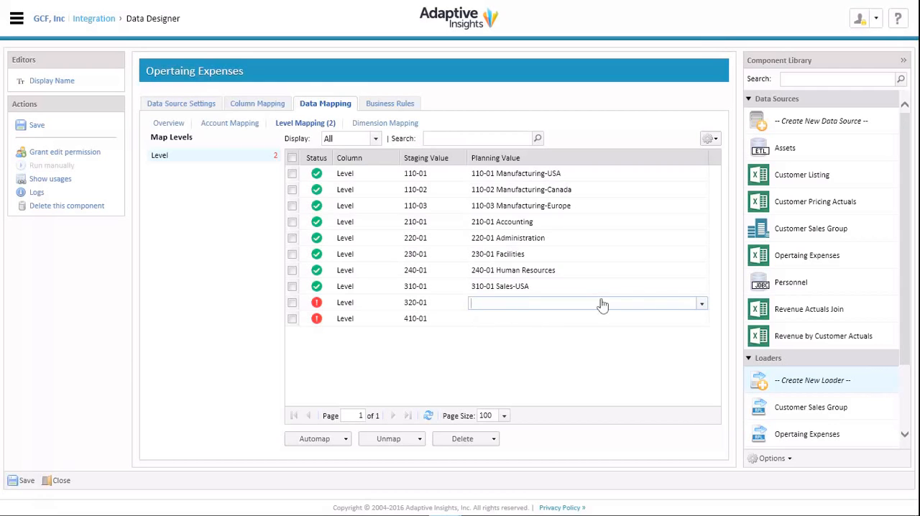
click(702, 305)
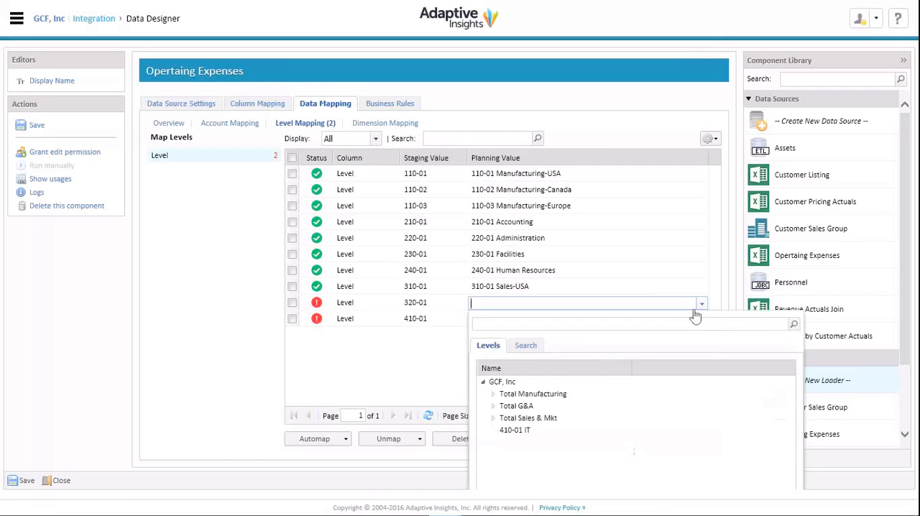
click(493, 419)
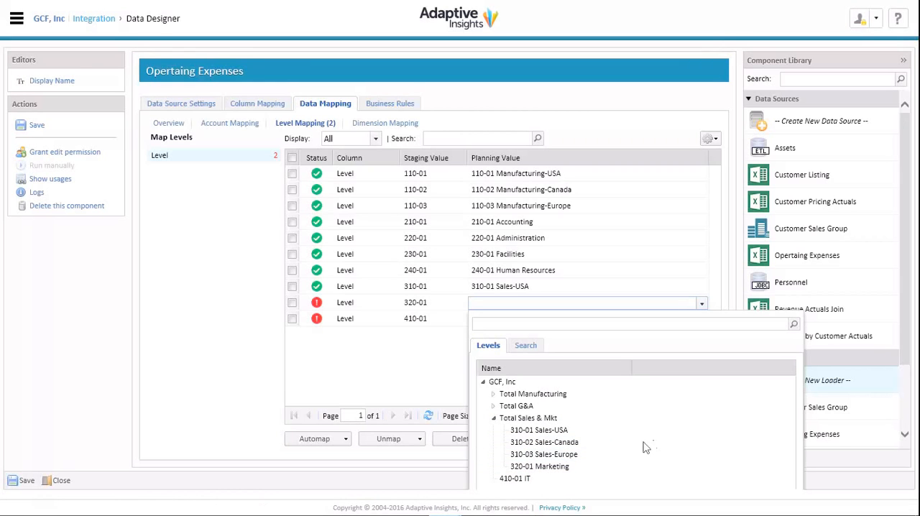
click(557, 467)
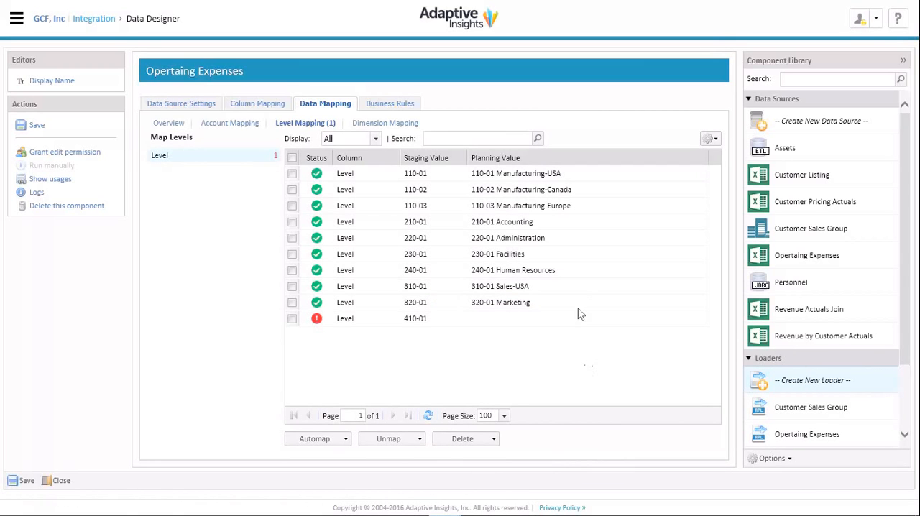
click(570, 323)
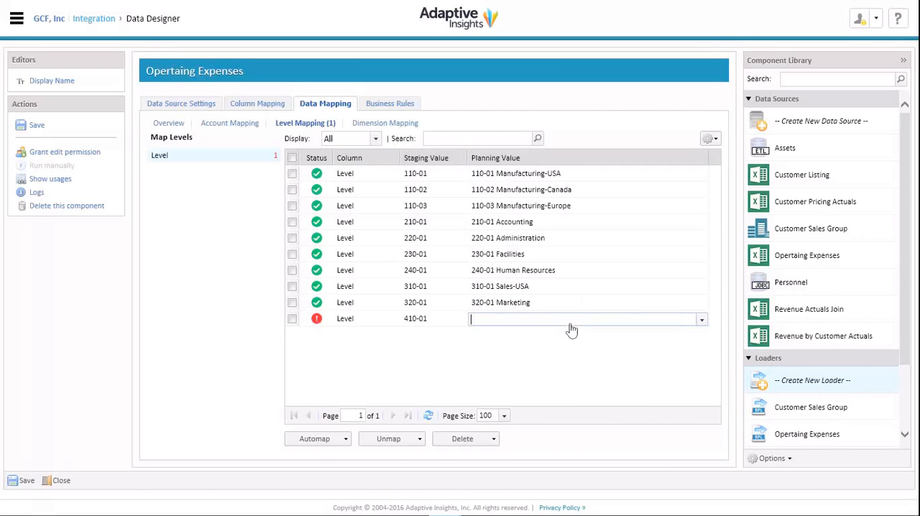
click(702, 321)
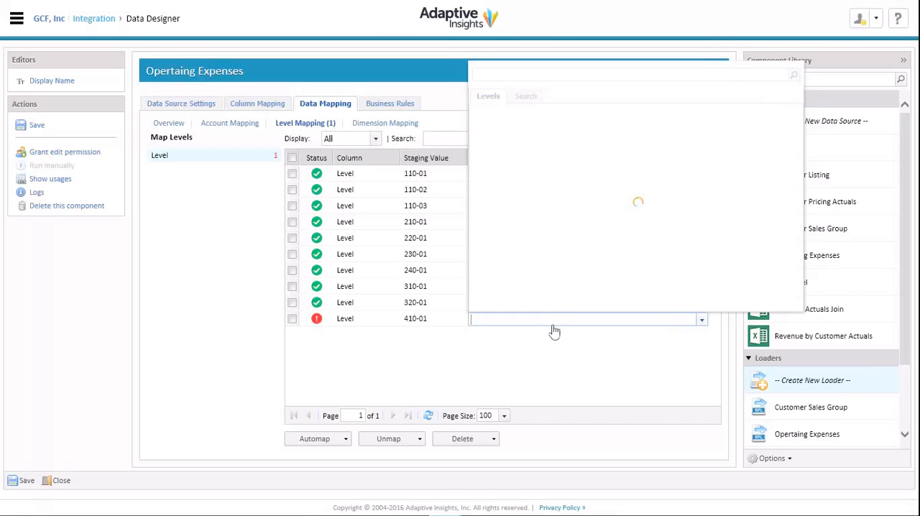
click(525, 184)
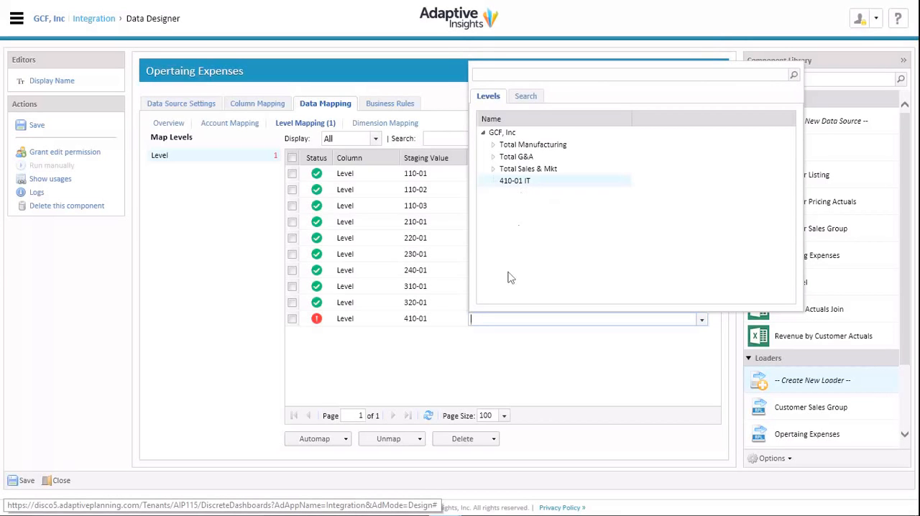